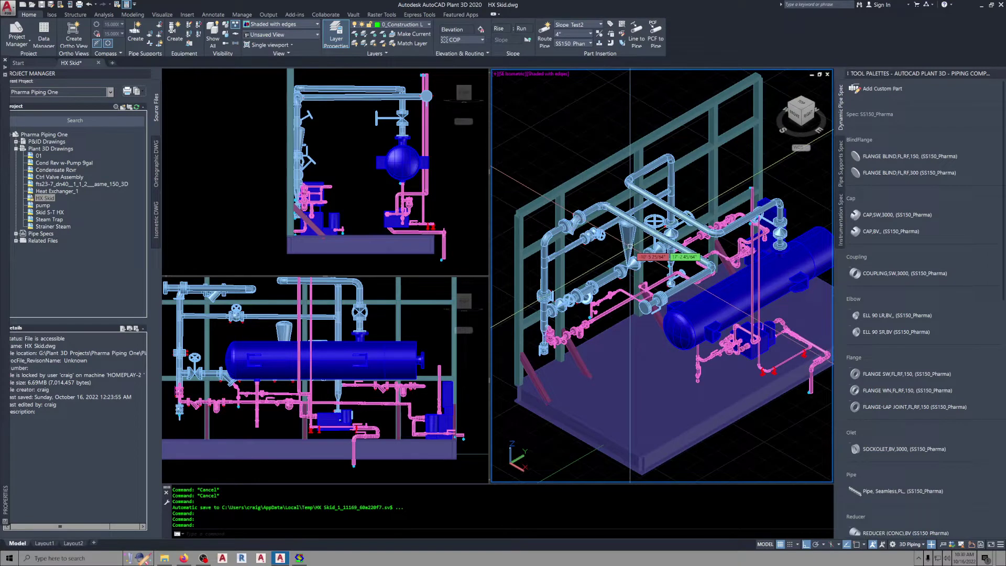
- Zoom the isometric view in on the pink pipe run beside the green steel column
{"action": "mouse_move", "coordinate": [630, 246]}
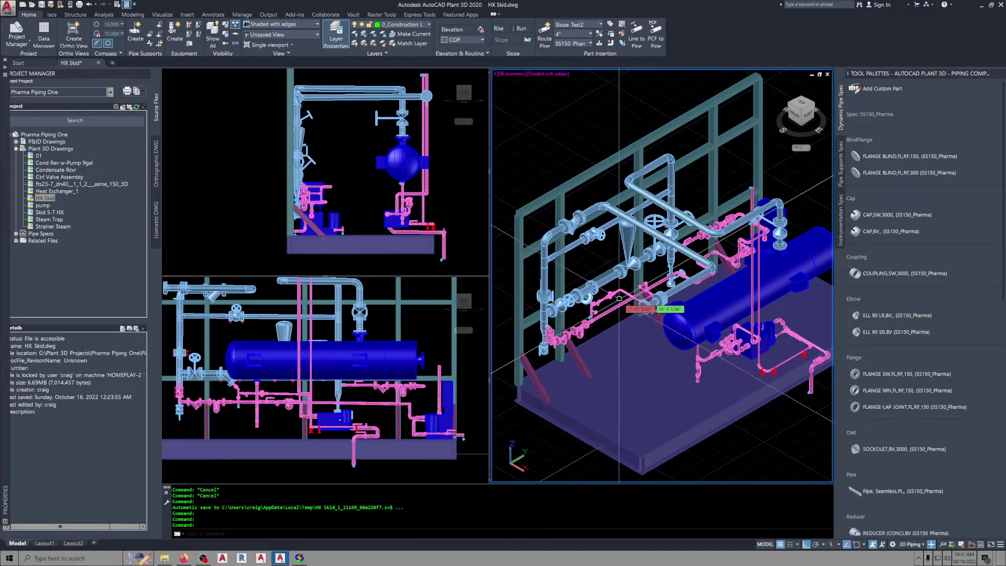
{"action": "scroll", "coordinate": [663, 296], "scroll_direction": "up", "scroll_amount": 3}
{"action": "scroll", "coordinate": [663, 295], "scroll_direction": "up", "scroll_amount": 3}
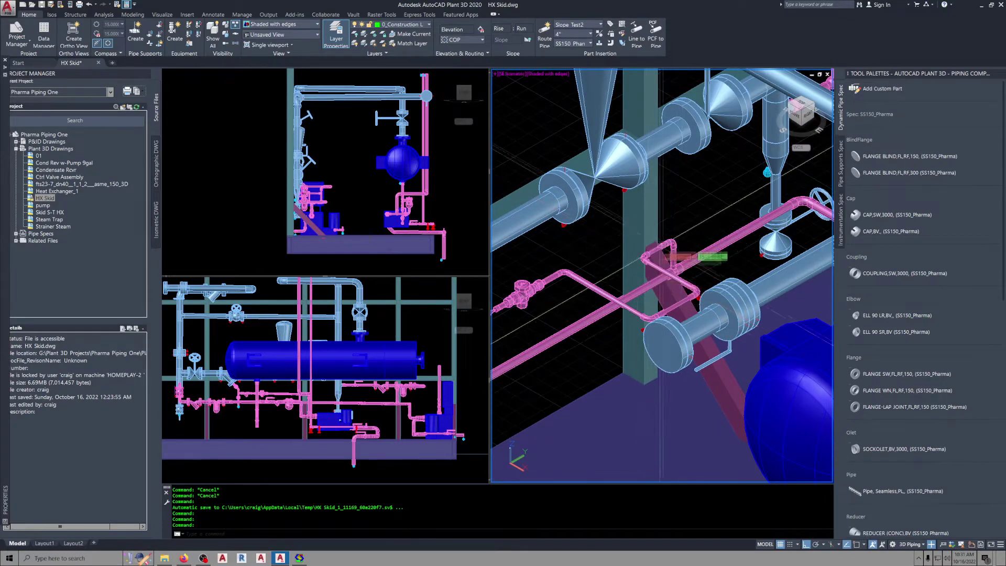
{"action": "mouse_move", "coordinate": [675, 267]}
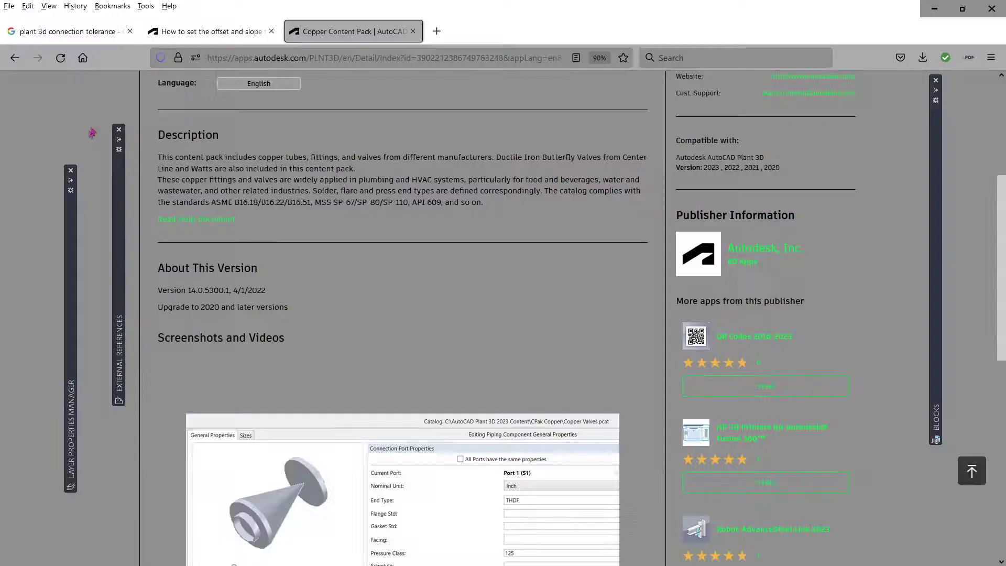
- Scroll the Copper Content Pack App Store page to read its description and version 14.0.5300.1 details
{"action": "scroll", "coordinate": [340, 314], "scroll_direction": "up", "scroll_amount": 5}
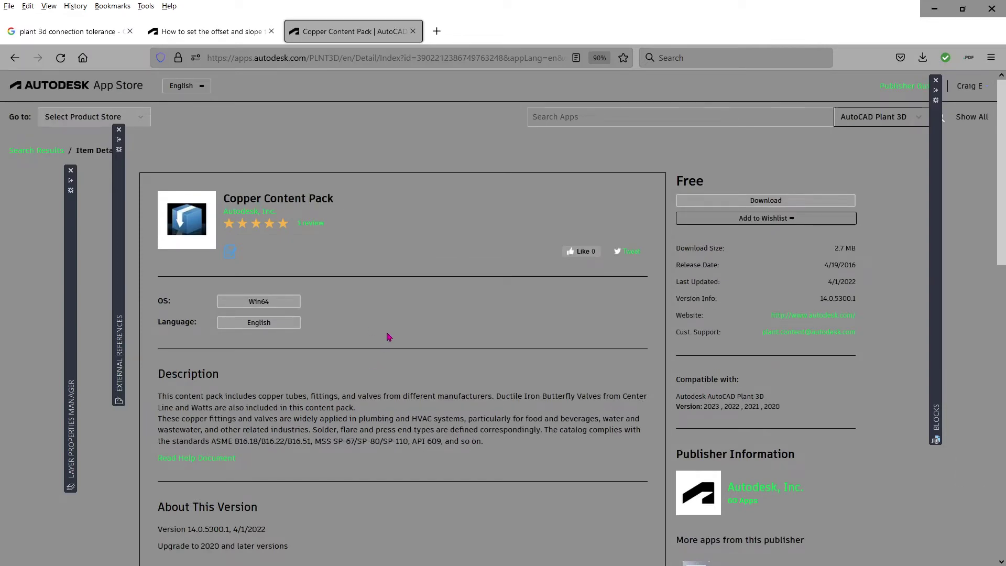
{"action": "scroll", "coordinate": [389, 337], "scroll_direction": "down", "scroll_amount": 6}
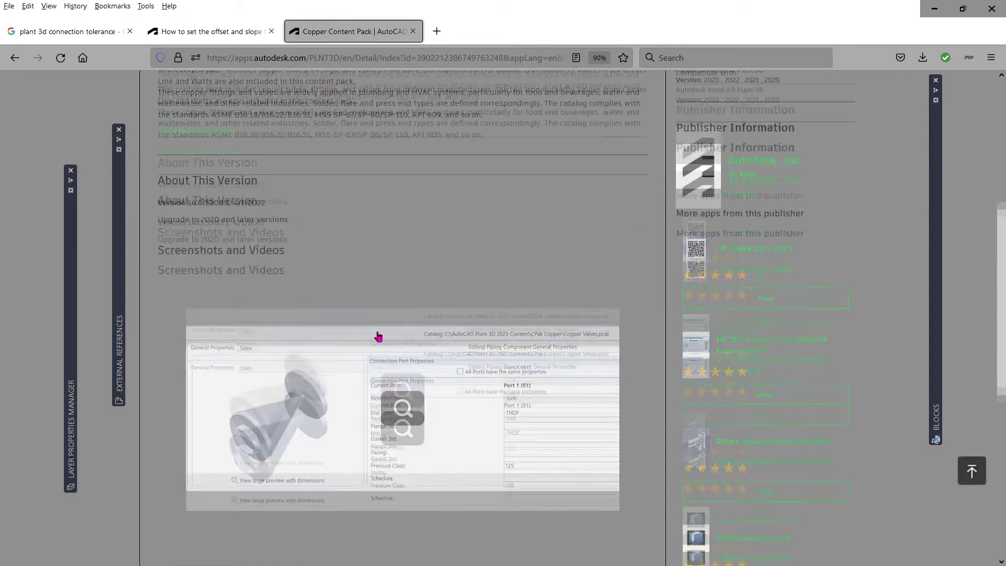
{"action": "scroll", "coordinate": [379, 337], "scroll_direction": "up", "scroll_amount": 3}
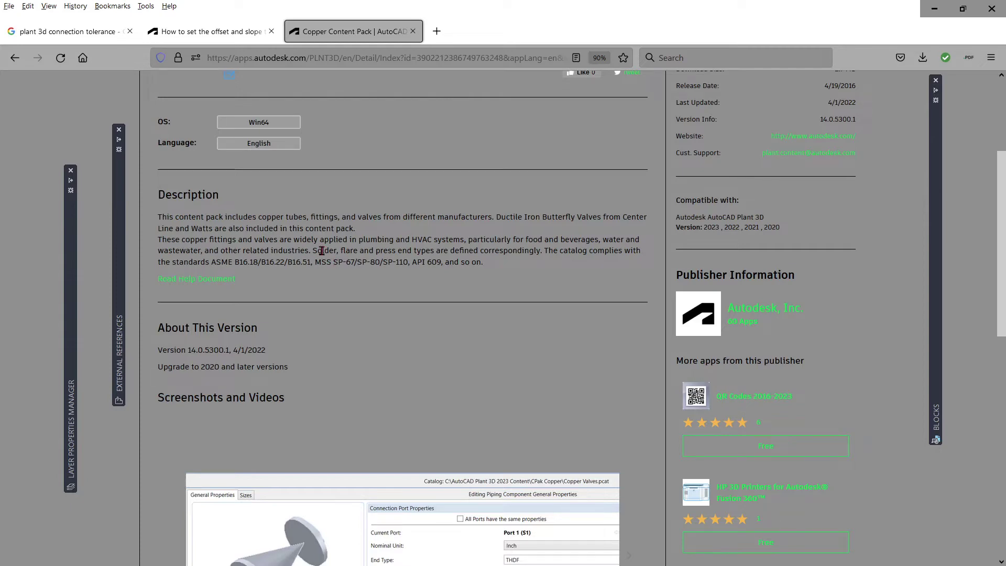
{"action": "scroll", "coordinate": [321, 251], "scroll_direction": "up", "scroll_amount": 3}
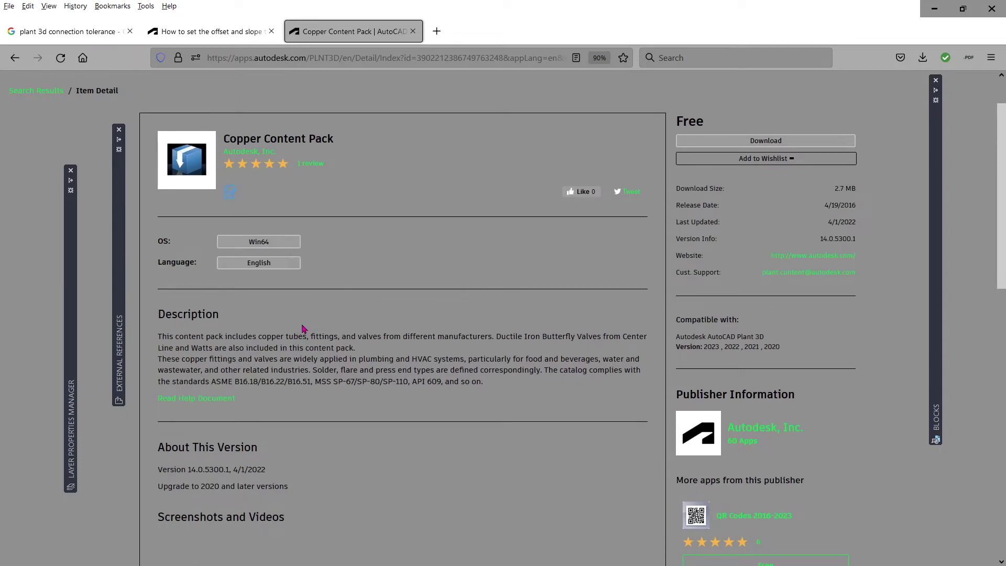
{"action": "scroll", "coordinate": [303, 328], "scroll_direction": "down", "scroll_amount": 2}
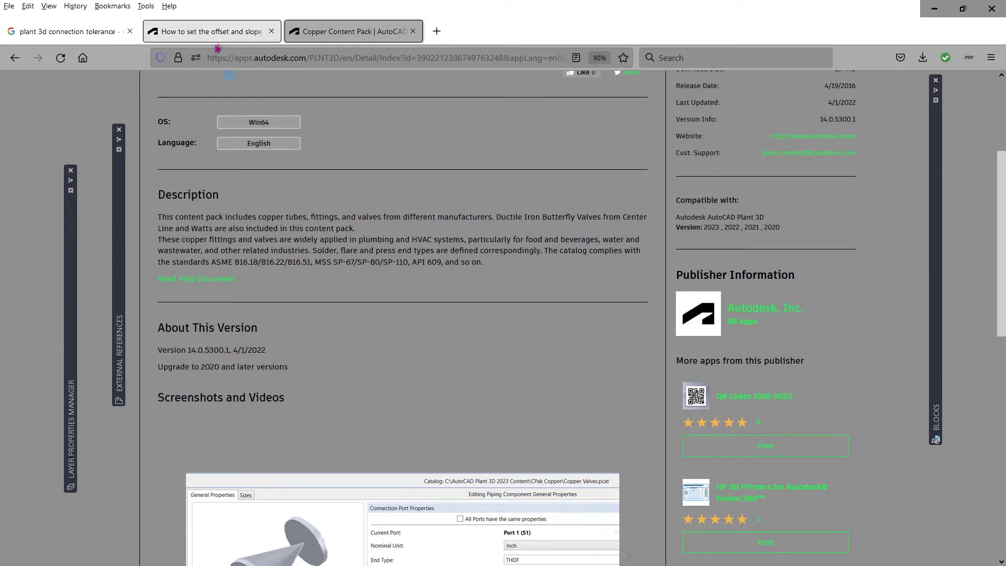
- Bring up the Knowledge Network article on piping offset and slope tolerance and scroll through it
{"action": "left_click", "coordinate": [227, 32]}
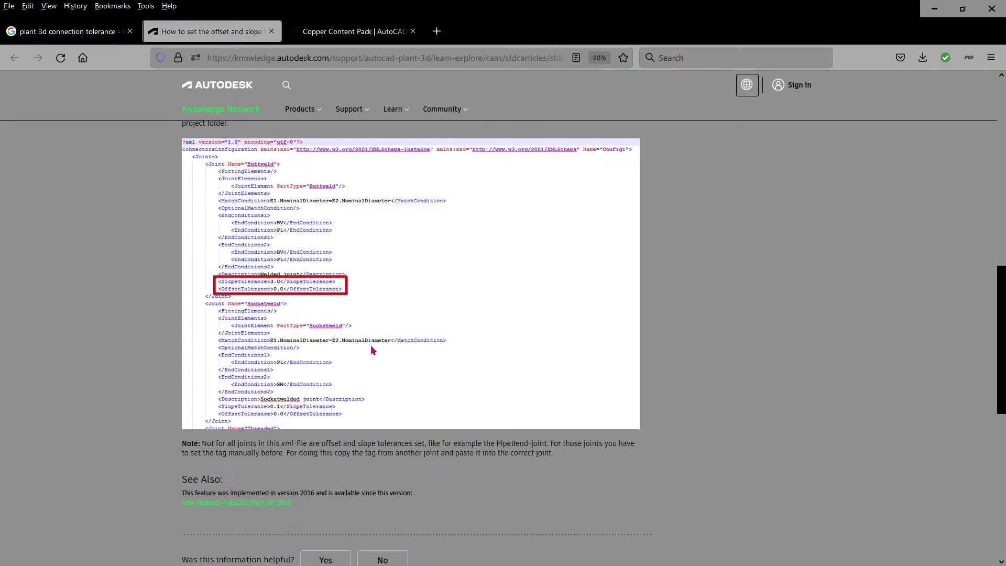
{"action": "scroll", "coordinate": [401, 357], "scroll_direction": "up", "scroll_amount": 5}
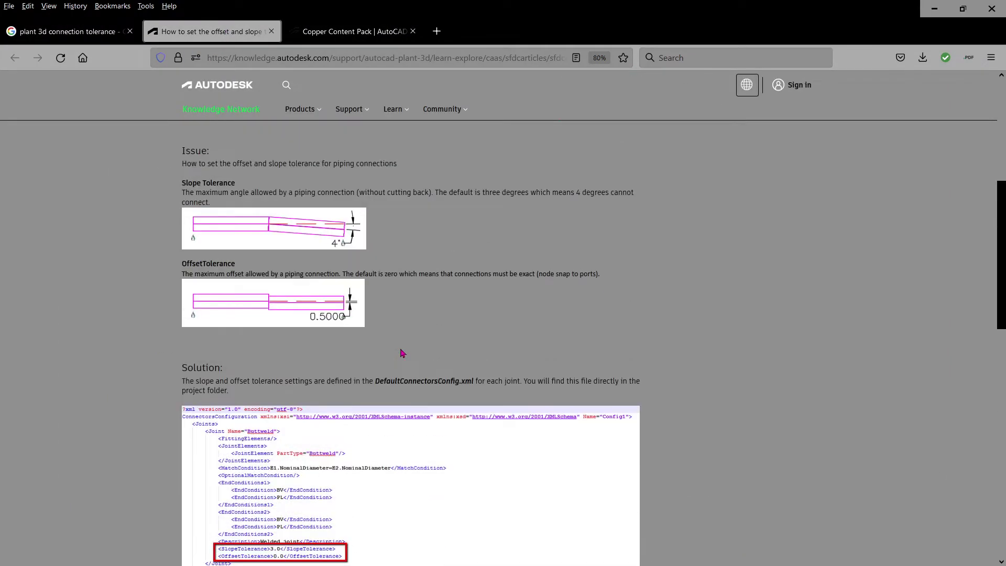
{"action": "scroll", "coordinate": [404, 350], "scroll_direction": "up", "scroll_amount": 5}
{"action": "scroll", "coordinate": [407, 351], "scroll_direction": "down", "scroll_amount": 7}
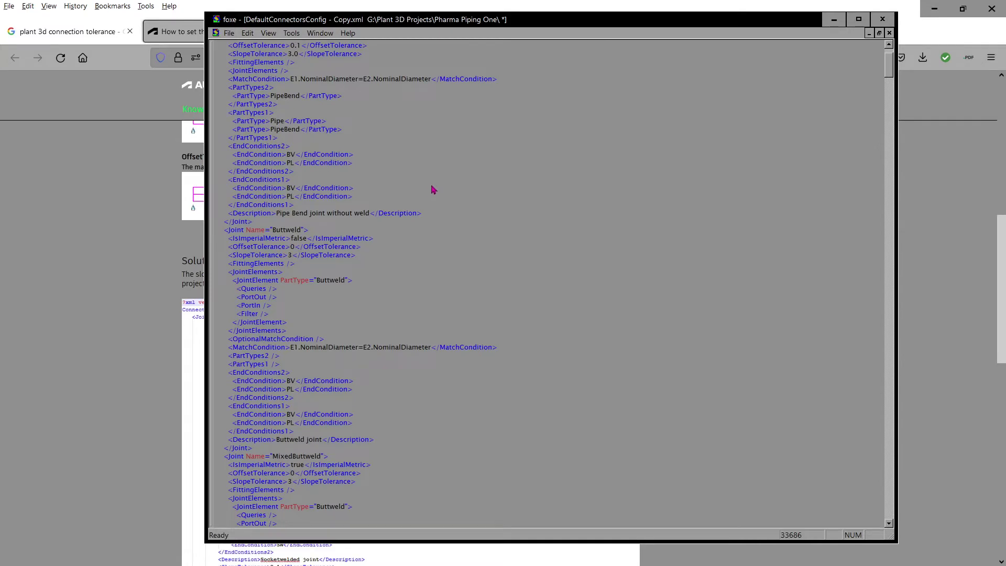
- Check that SlopeTolerance is 3 for Buttweld, Threaded, PushFit and Glue in DefaultConnectorsConfig - Copy.xml
{"action": "scroll", "coordinate": [435, 190], "scroll_direction": "up", "scroll_amount": 3}
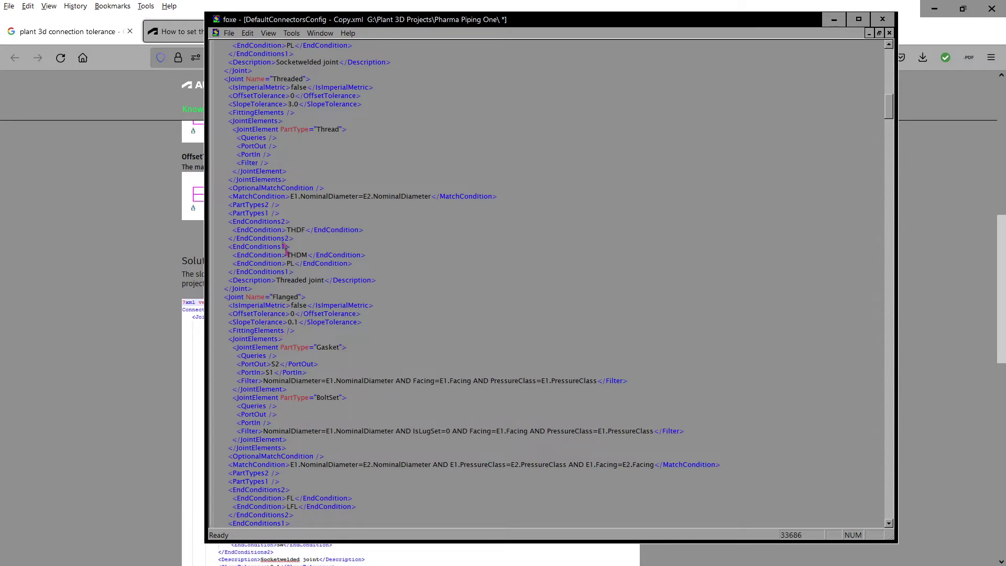
{"action": "scroll", "coordinate": [283, 151], "scroll_direction": "up", "scroll_amount": 1}
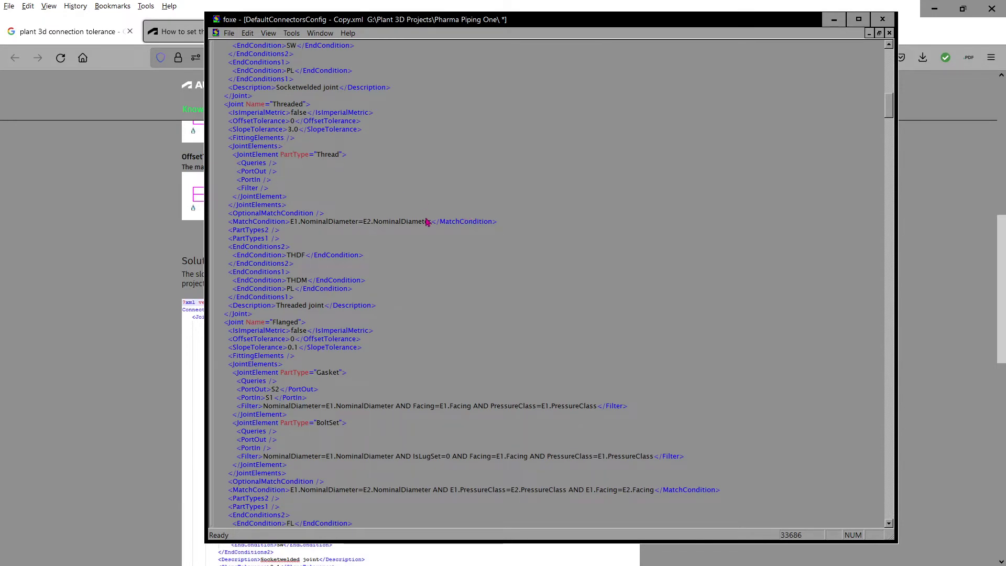
{"action": "scroll", "coordinate": [427, 222], "scroll_direction": "down", "scroll_amount": 13}
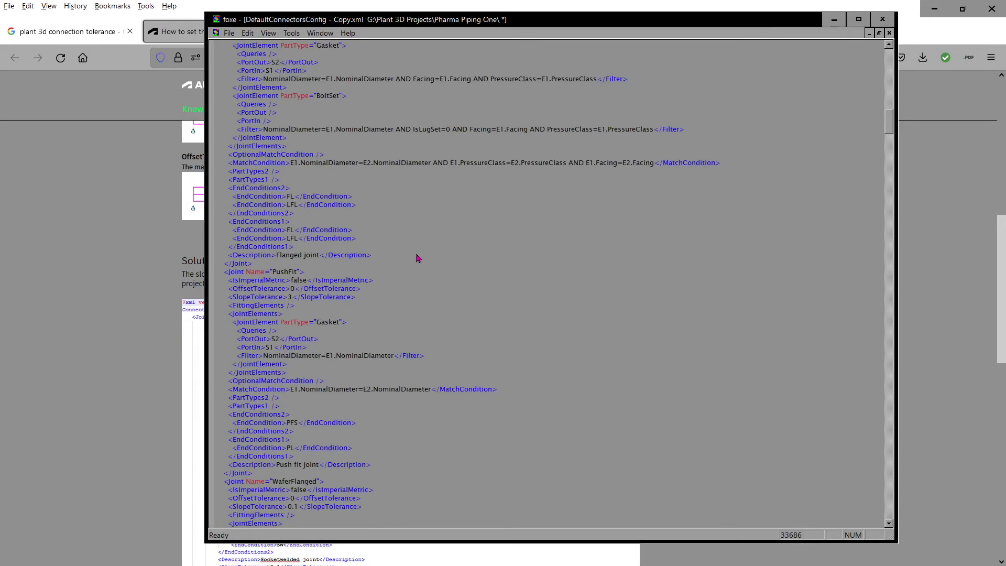
{"action": "scroll", "coordinate": [418, 258], "scroll_direction": "down", "scroll_amount": 8}
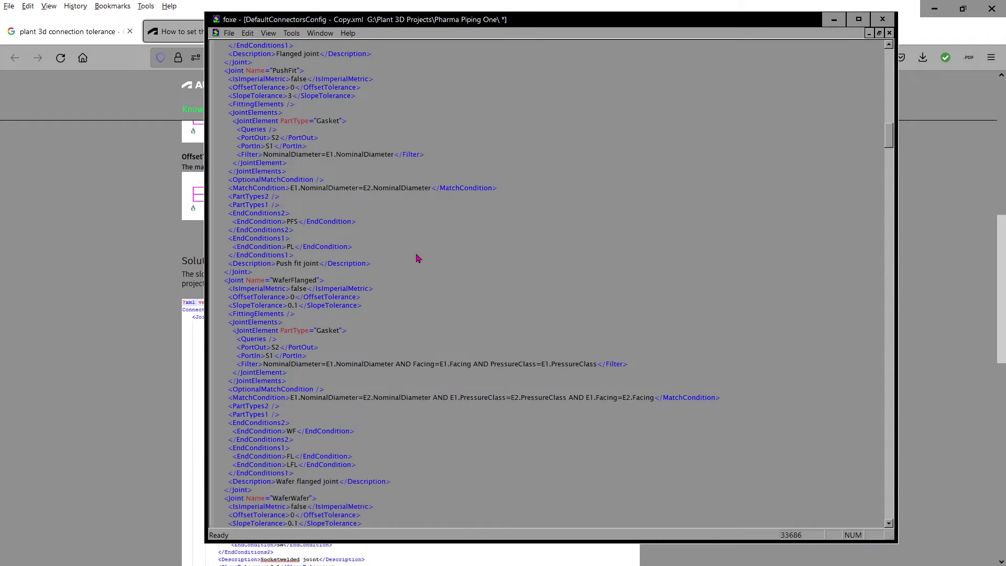
{"action": "scroll", "coordinate": [418, 259], "scroll_direction": "down", "scroll_amount": 7}
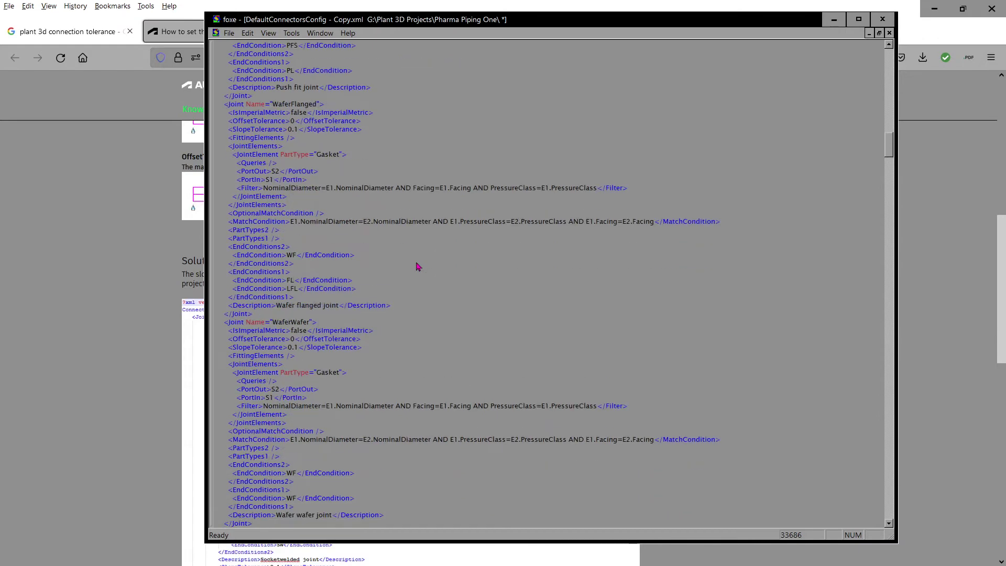
{"action": "scroll", "coordinate": [418, 267], "scroll_direction": "down", "scroll_amount": 12}
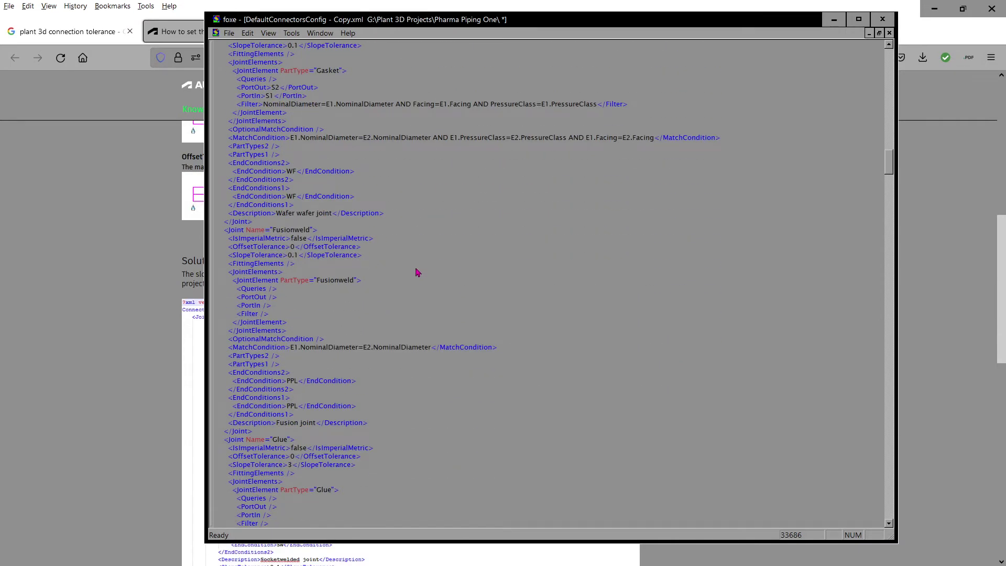
{"action": "scroll", "coordinate": [418, 272], "scroll_direction": "down", "scroll_amount": 13}
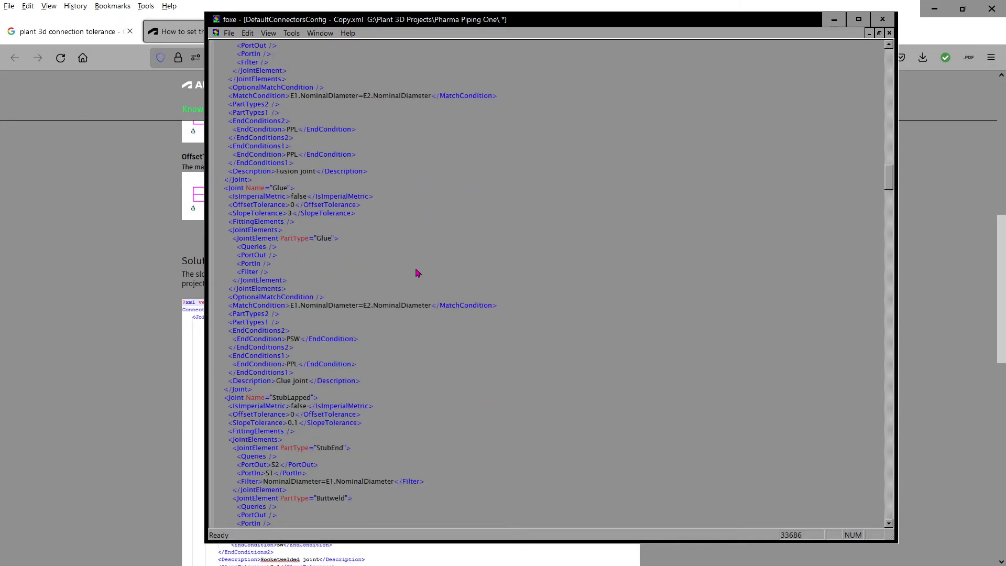
{"action": "scroll", "coordinate": [417, 272], "scroll_direction": "down", "scroll_amount": 2}
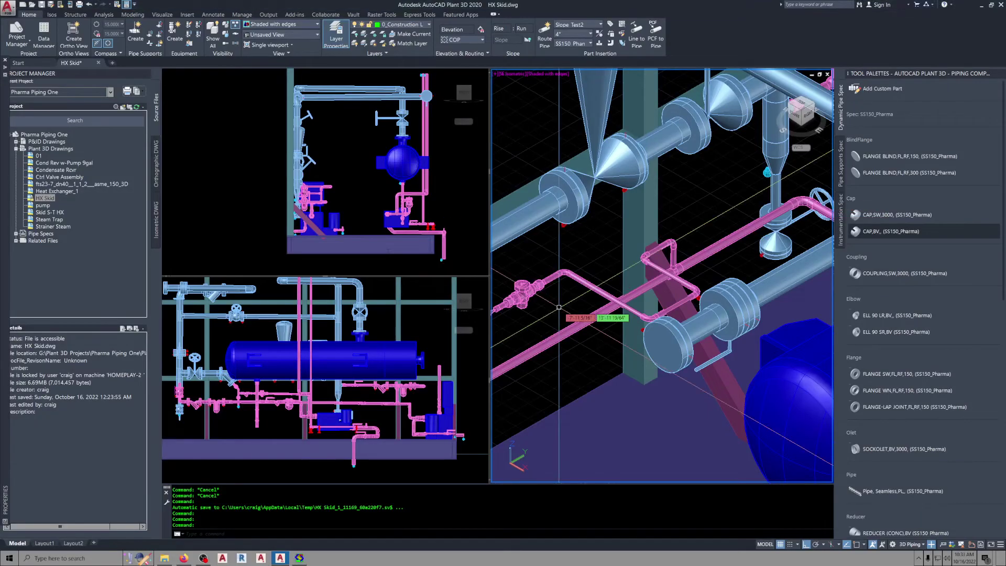
- Pan along the pink steam pipe to where it drops beneath the blue heat exchanger shell
{"action": "middle_click_drag", "start_coordinate": [556, 312], "coordinate": [592, 233]}
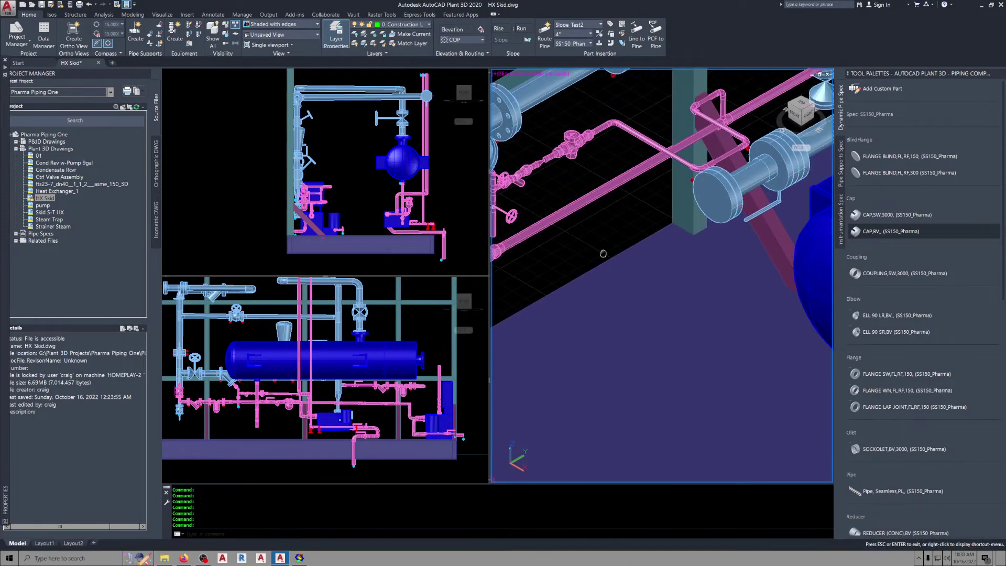
{"action": "middle_click_drag", "start_coordinate": [655, 297], "coordinate": [542, 254]}
{"action": "middle_click_drag", "start_coordinate": [694, 315], "coordinate": [599, 270]}
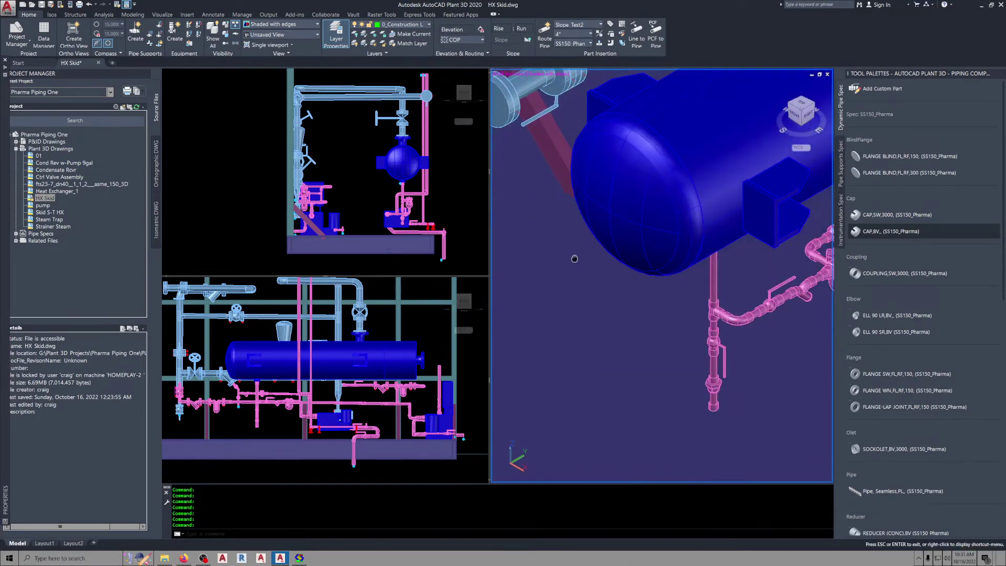
{"action": "middle_click_drag", "start_coordinate": [657, 317], "coordinate": [581, 276]}
{"action": "key", "text": "Escape"}
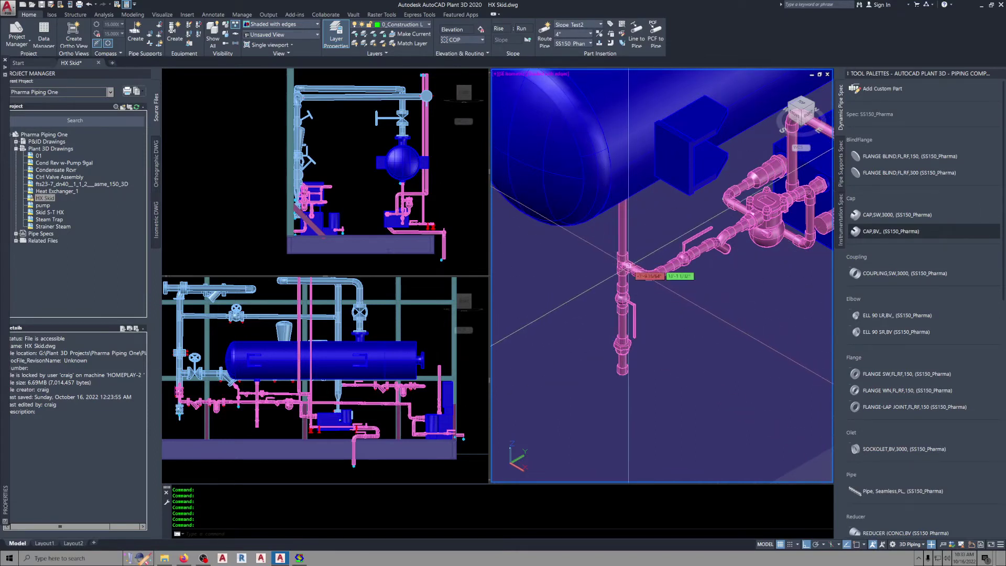
{"action": "mouse_move", "coordinate": [627, 256]}
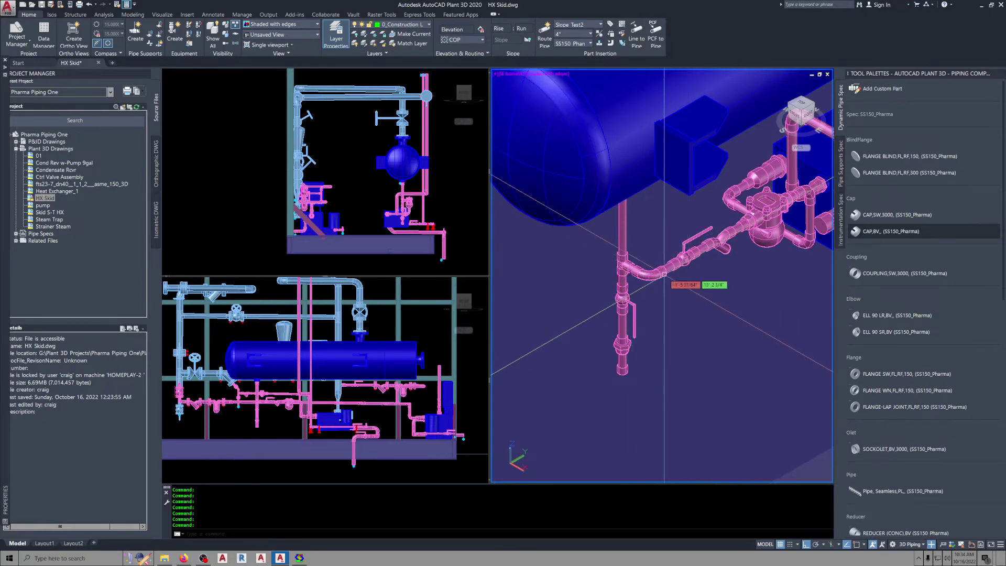
{"action": "middle_click_drag", "start_coordinate": [677, 275], "coordinate": [621, 303]}
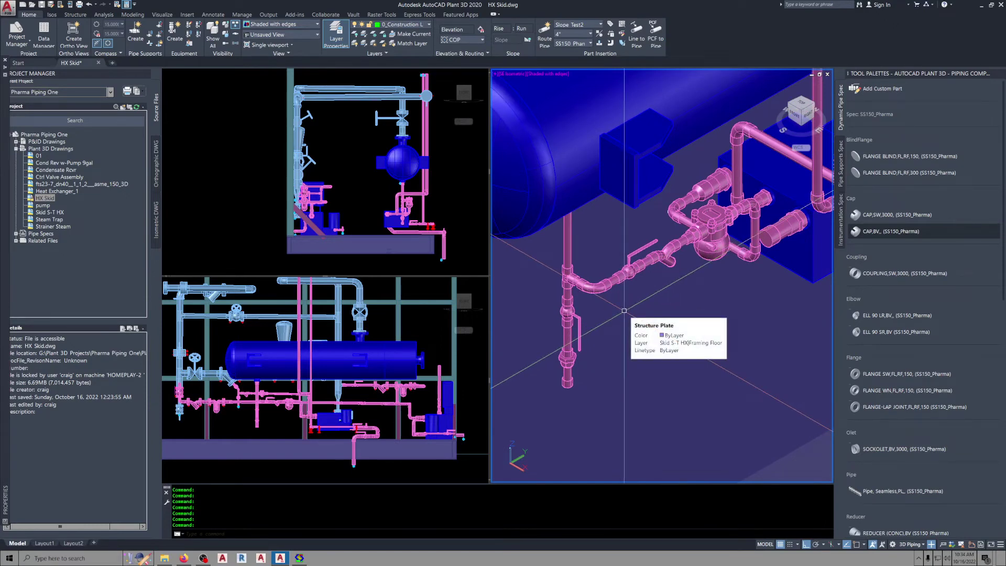
- Frame the pipe loop on its red supports, then orbit out to show the entire HX skid
{"action": "mouse_move", "coordinate": [624, 311]}
{"action": "middle_mouse_down"}
{"action": "mouse_move", "coordinate": [618, 237]}
{"action": "mouse_move", "coordinate": [612, 302]}
{"action": "middle_mouse_up"}
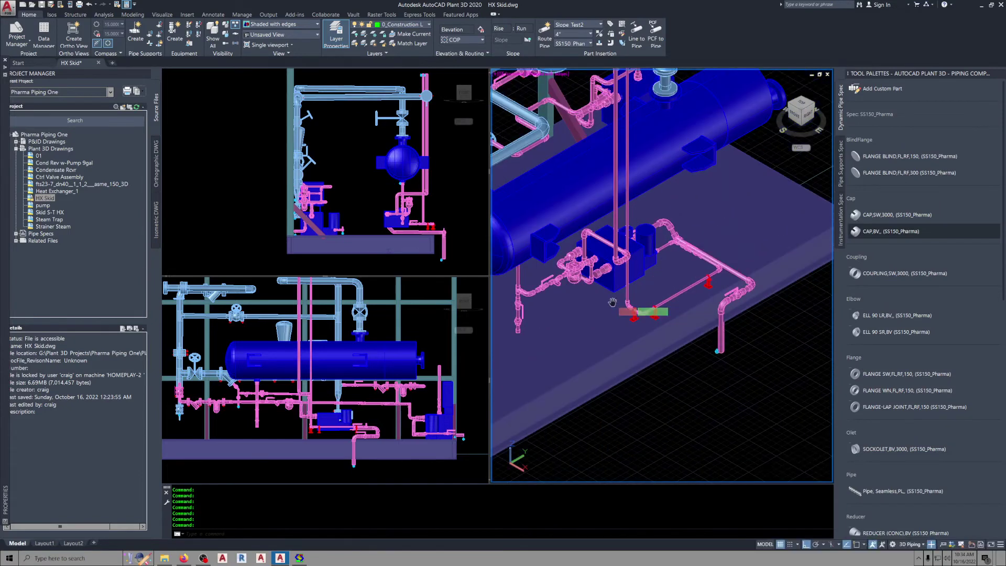
{"action": "scroll", "coordinate": [705, 283], "scroll_direction": "up", "scroll_amount": 5}
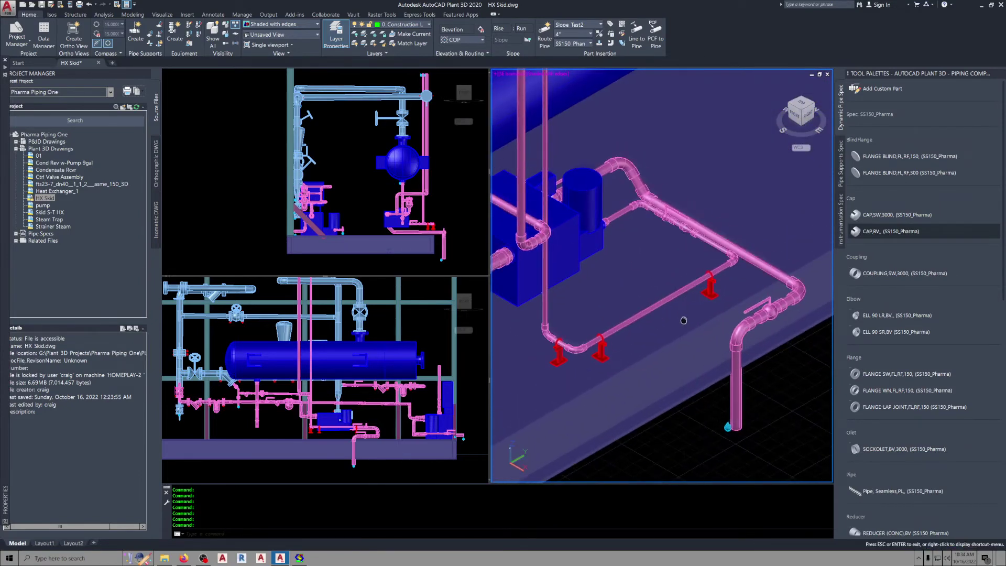
{"action": "key", "text": "Escape"}
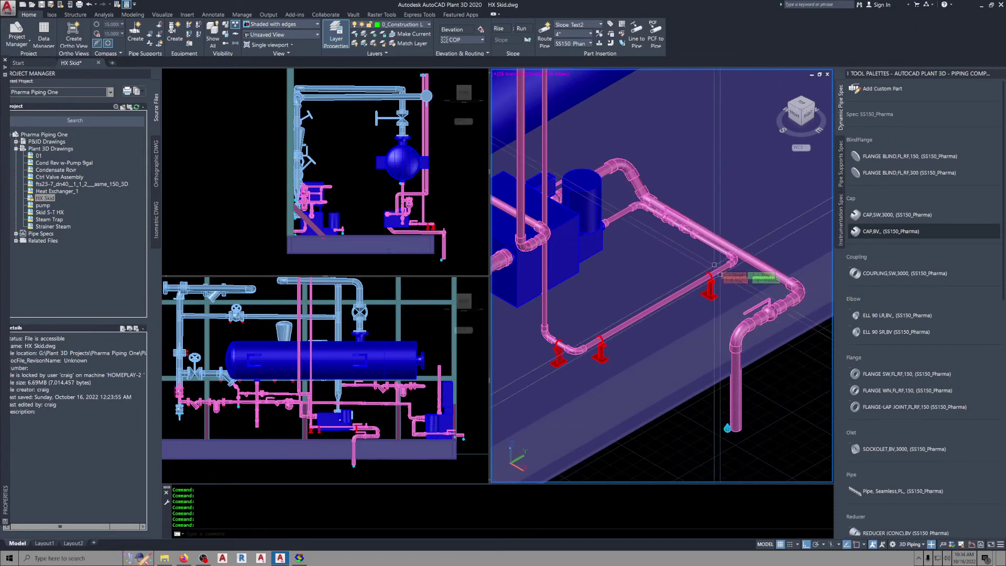
{"action": "middle_click_drag", "start_coordinate": [592, 268], "coordinate": [653, 261]}
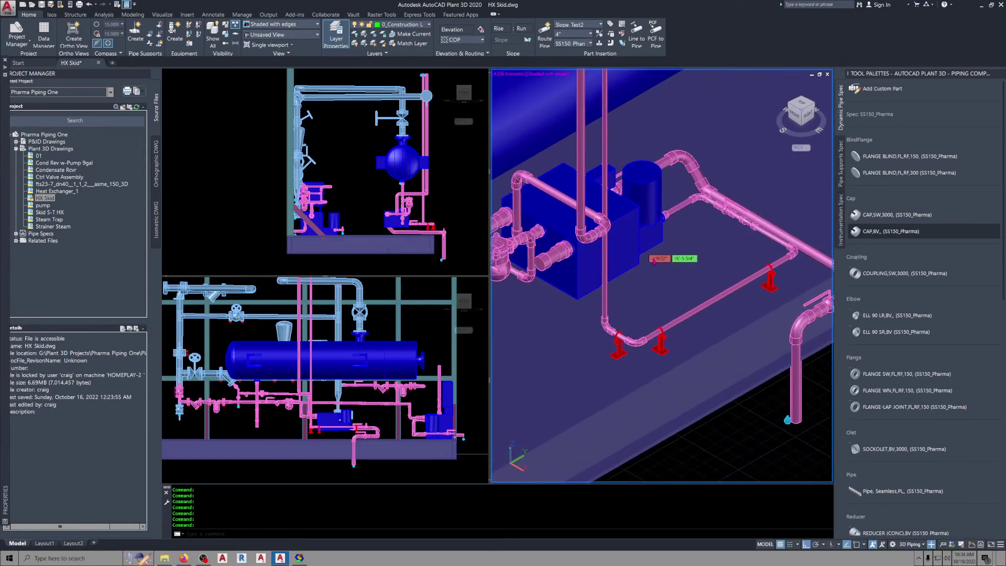
{"action": "middle_click_drag", "start_coordinate": [649, 247], "coordinate": [678, 304]}
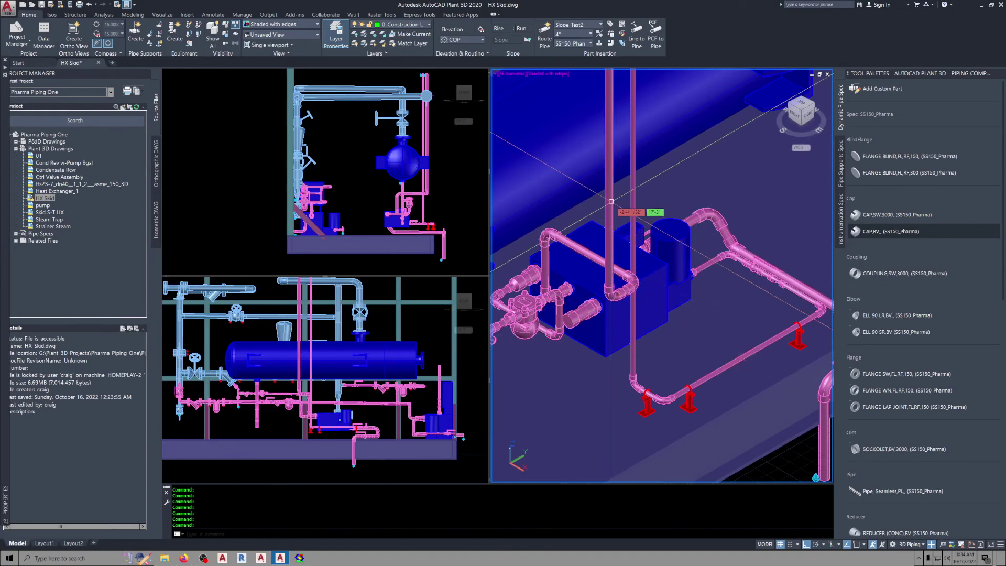
{"action": "scroll", "coordinate": [611, 202], "scroll_direction": "down", "scroll_amount": 3}
{"action": "middle_click_drag", "start_coordinate": [611, 201], "coordinate": [619, 255], "text": "shift"}
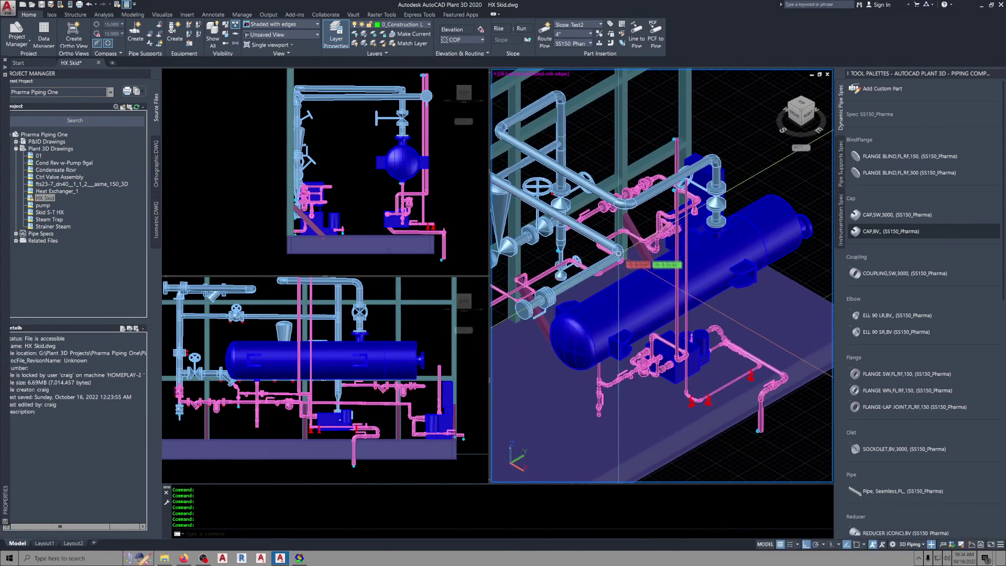